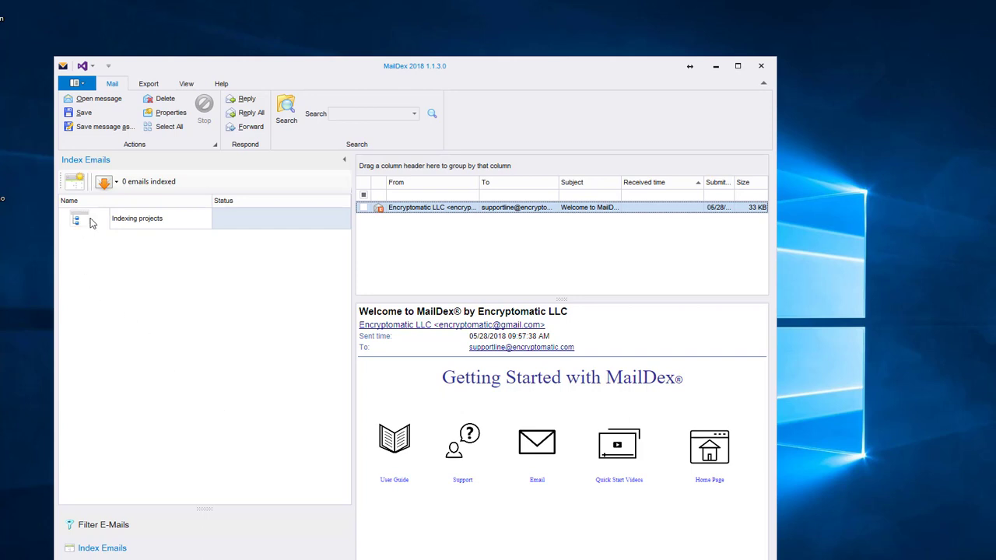
Create an indexing project named 'My New Project' and select it
{"action": "double_click", "coordinate": [116, 221]}
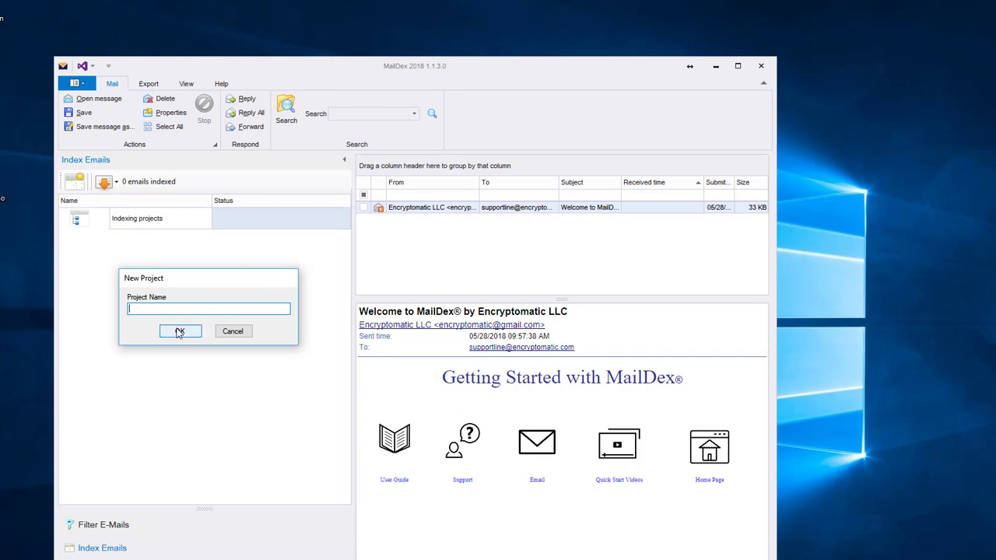
{"action": "type", "text": "My New Project"}
{"action": "left_click", "coordinate": [177, 331]}
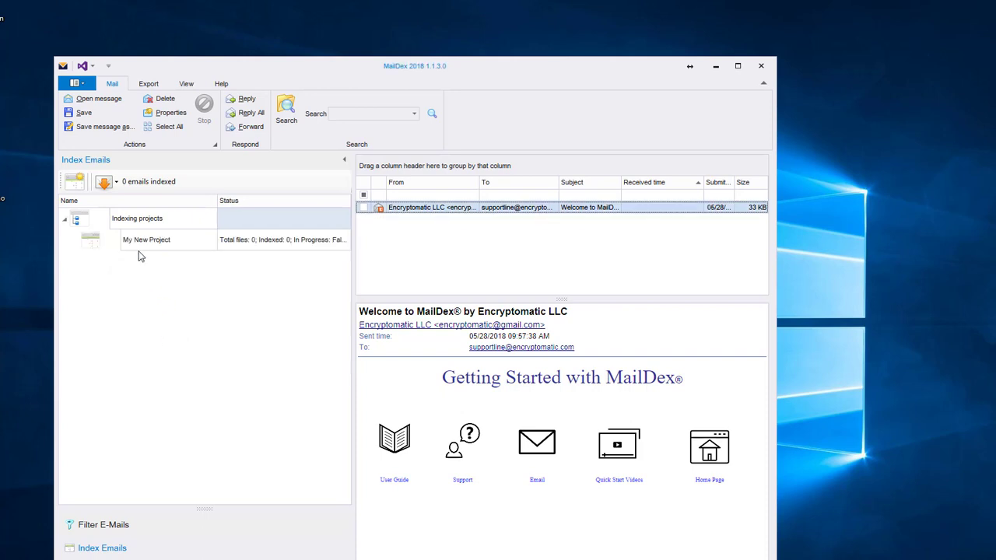
{"action": "left_click", "coordinate": [140, 248]}
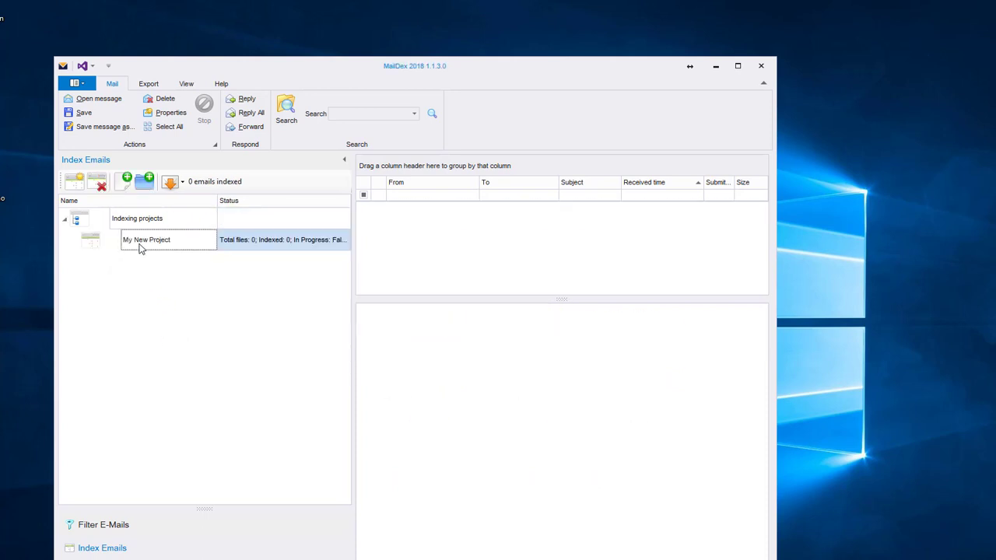
Import all PST files from this computer into My New Project and begin indexing
{"action": "left_click", "coordinate": [175, 184]}
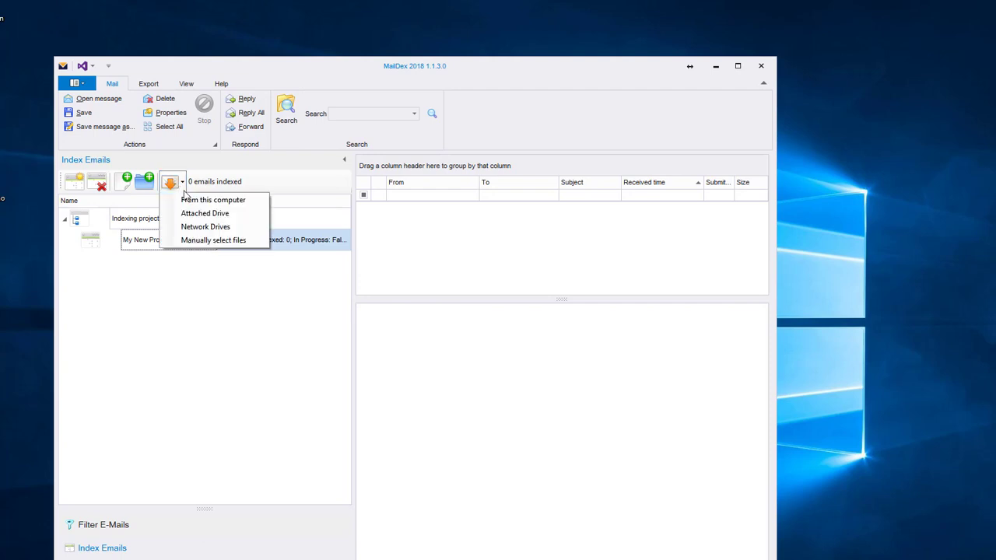
{"action": "left_click", "coordinate": [200, 198]}
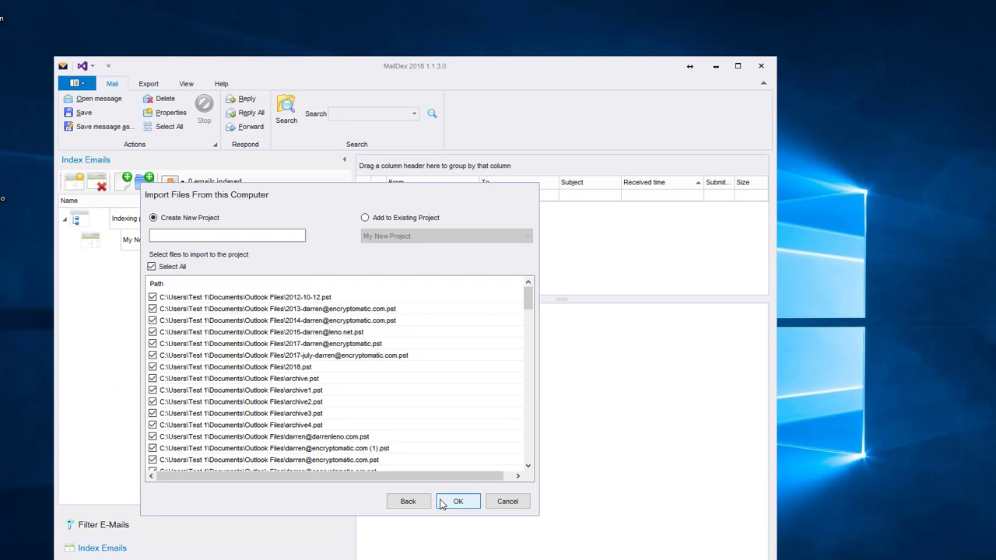
{"action": "left_click", "coordinate": [389, 218]}
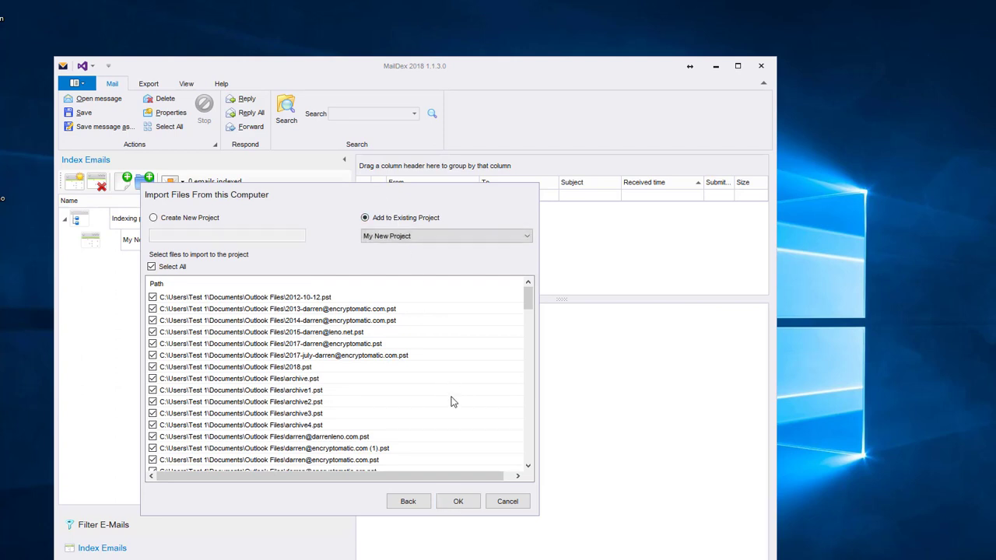
{"action": "left_click", "coordinate": [457, 501]}
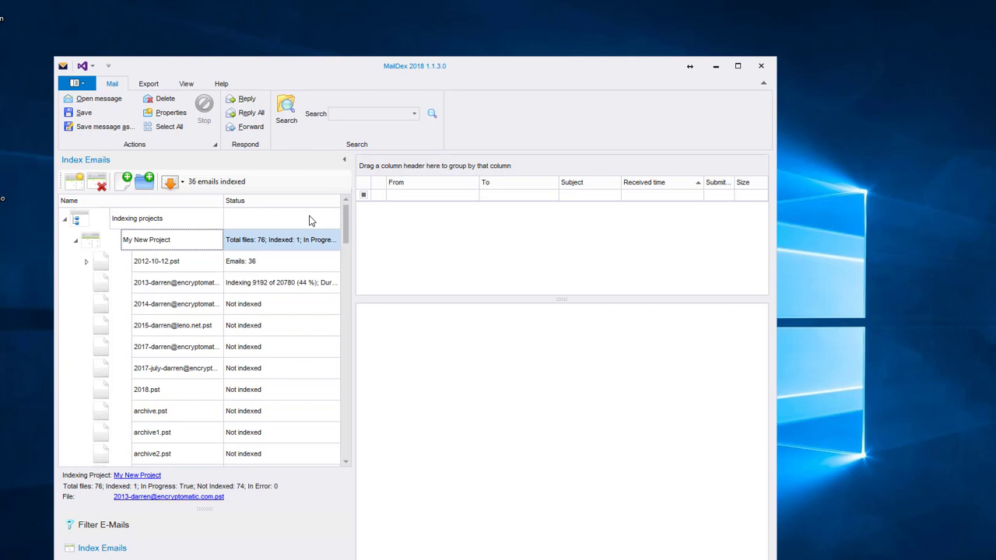
Scroll the file list while indexing reaches 252,477 emails across 76 files
{"action": "scroll", "coordinate": [275, 369], "scroll_direction": "down", "scroll_amount": 3}
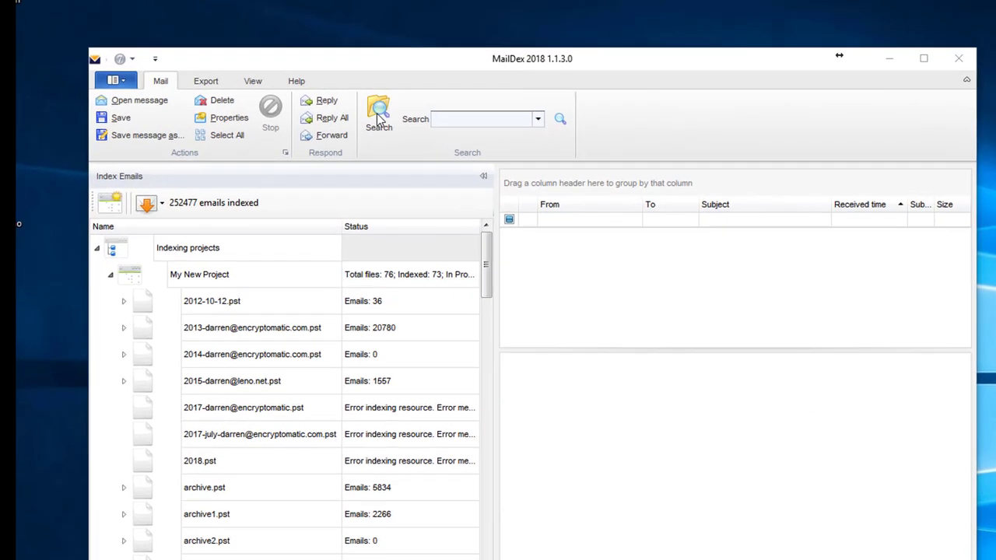
{"action": "left_click", "coordinate": [291, 115]}
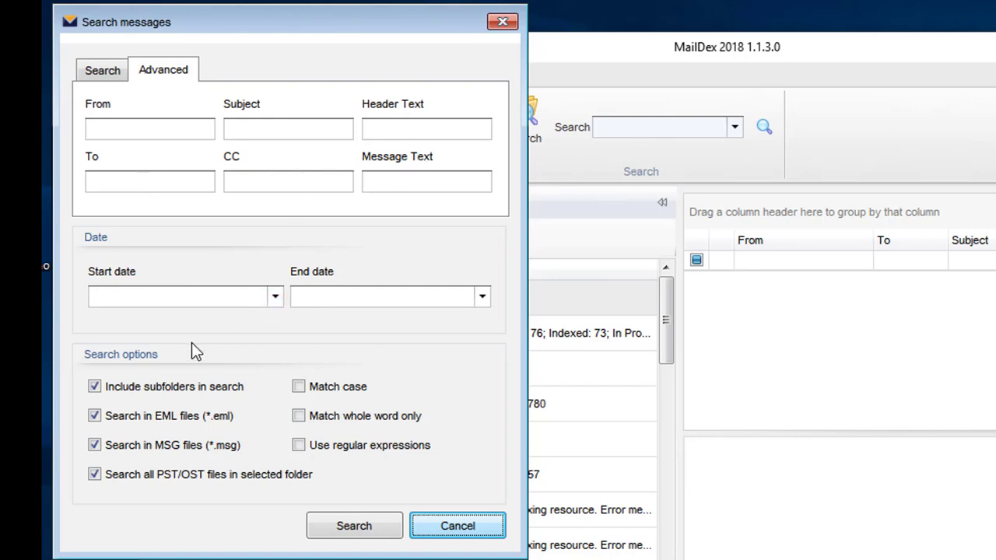
{"action": "left_click", "coordinate": [275, 296]}
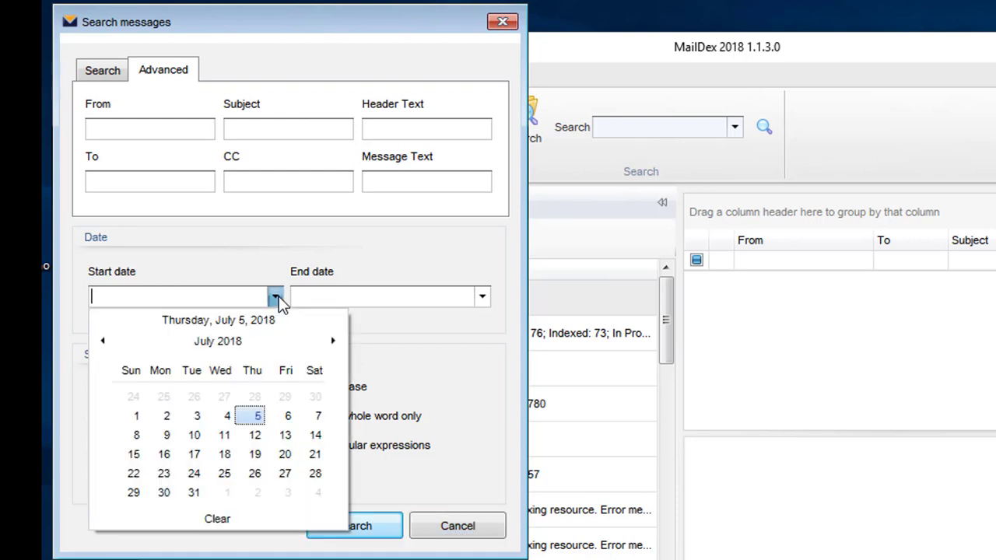
{"action": "left_click", "coordinate": [326, 239]}
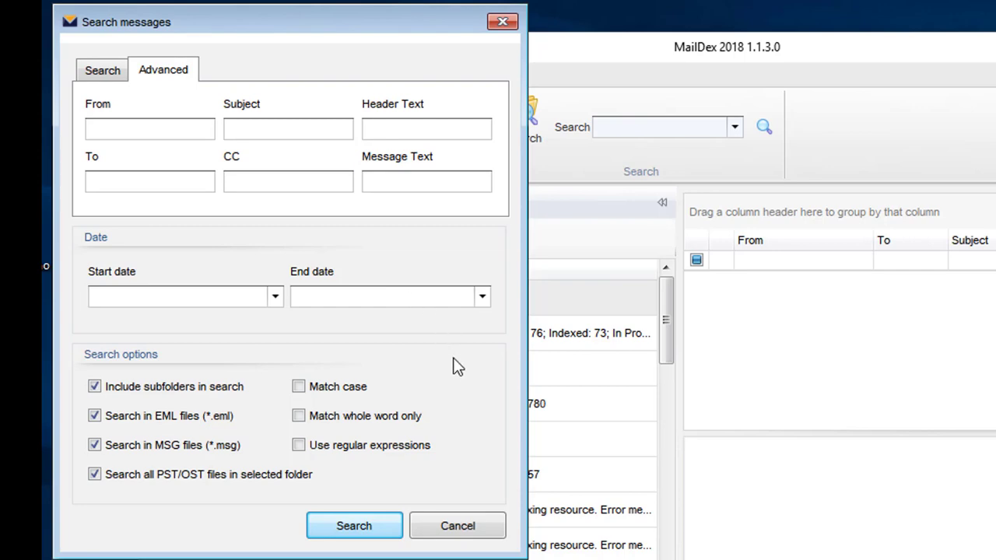
{"action": "left_click", "coordinate": [457, 527]}
Run a quick search of the indexed emails for 'eyewear'
{"action": "left_click", "coordinate": [608, 126]}
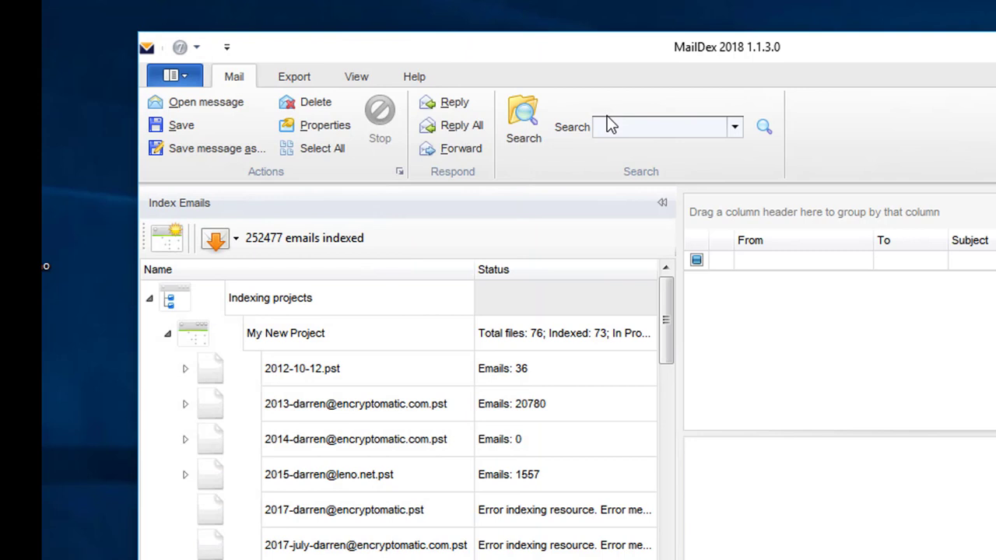
{"action": "type", "text": "eyewear"}
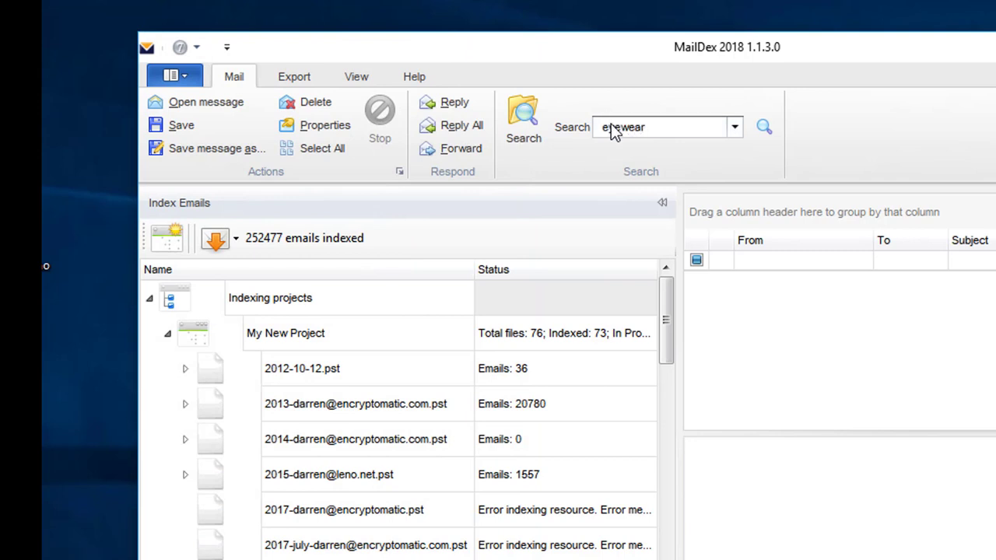
{"action": "key", "text": "Return"}
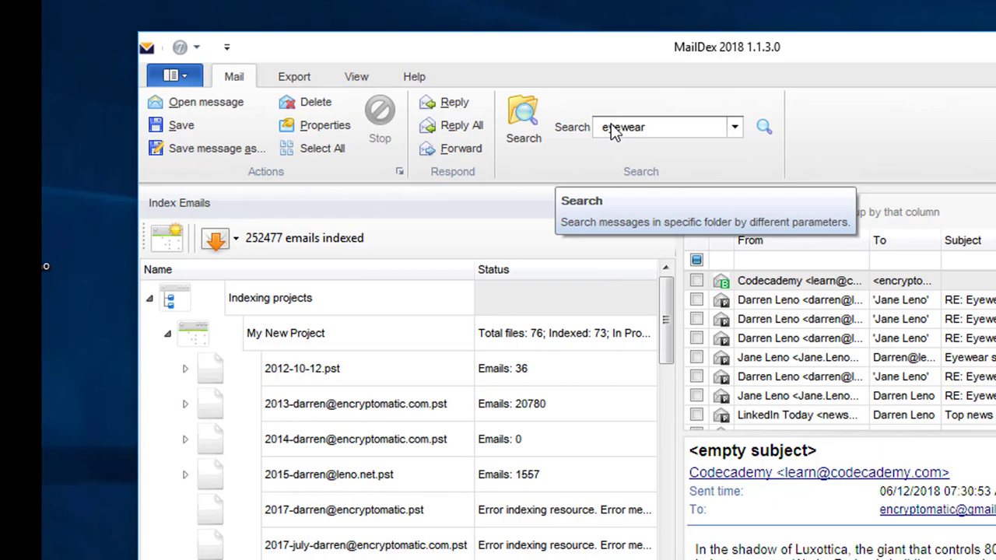
Preview the Eyewear sale messages, ending on an 'RE: Eyewear sale' reply
{"action": "left_click", "coordinate": [974, 321]}
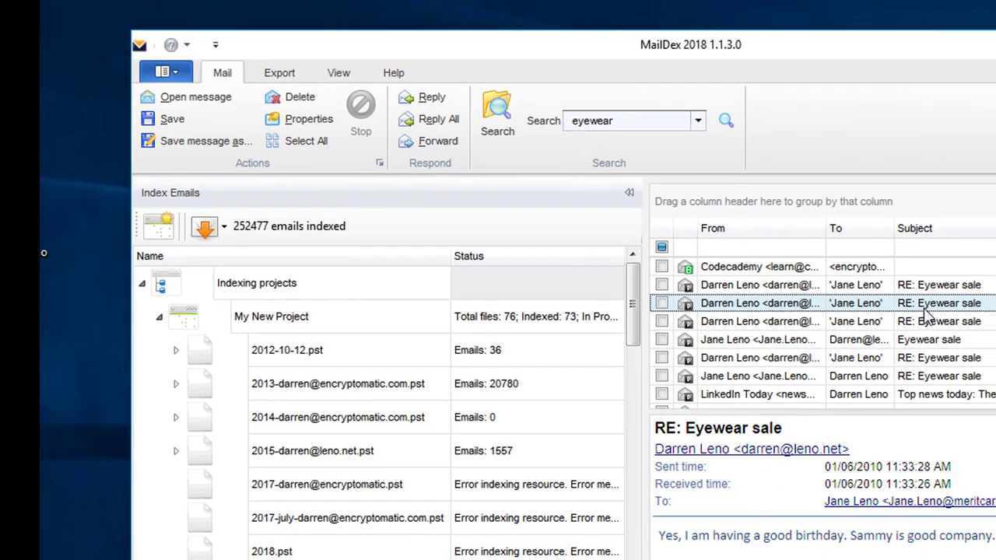
{"action": "left_click", "coordinate": [915, 322]}
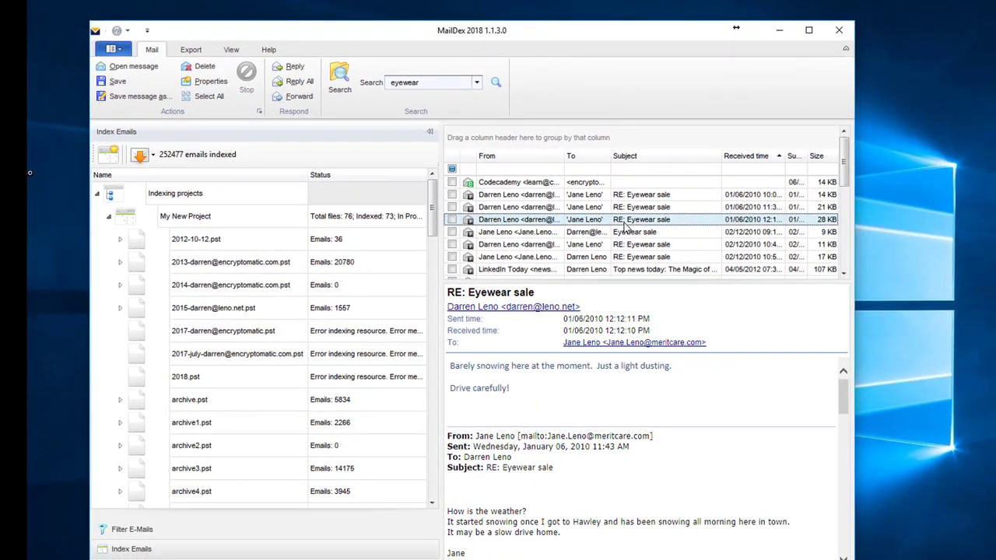
{"action": "left_click", "coordinate": [898, 340]}
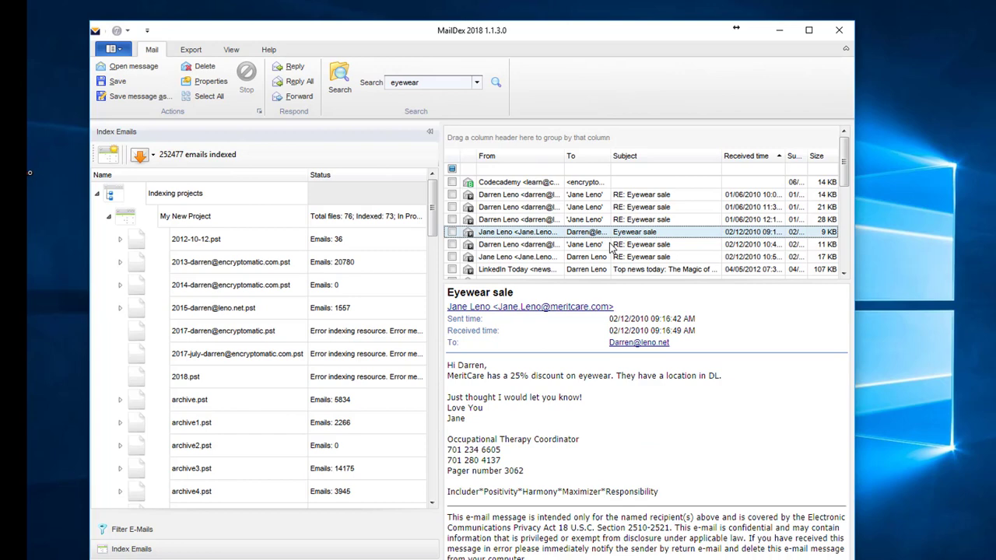
{"action": "left_click", "coordinate": [612, 244]}
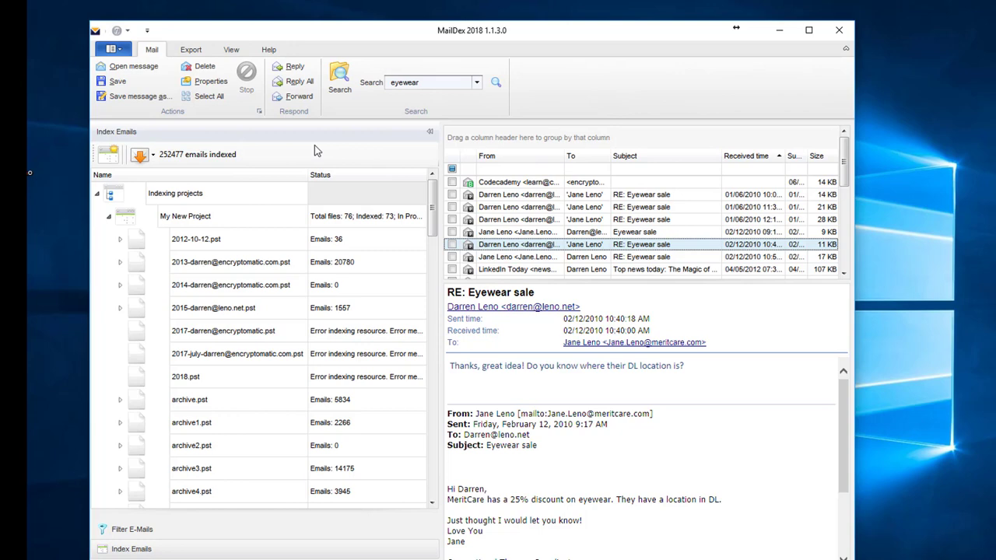
Browse the export format list, leaving 'PDF - attachments embedded' selected
{"action": "left_click", "coordinate": [192, 51]}
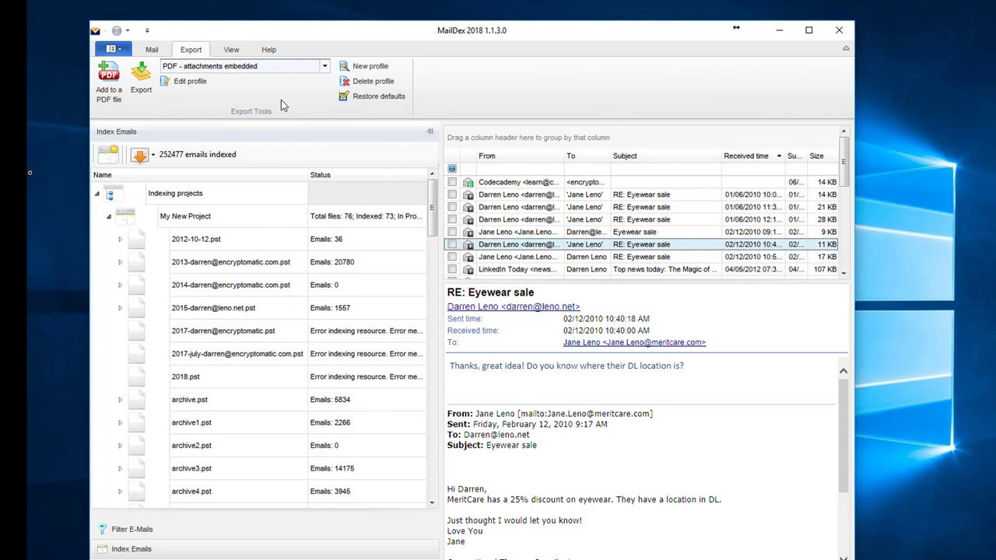
{"action": "left_click", "coordinate": [222, 69]}
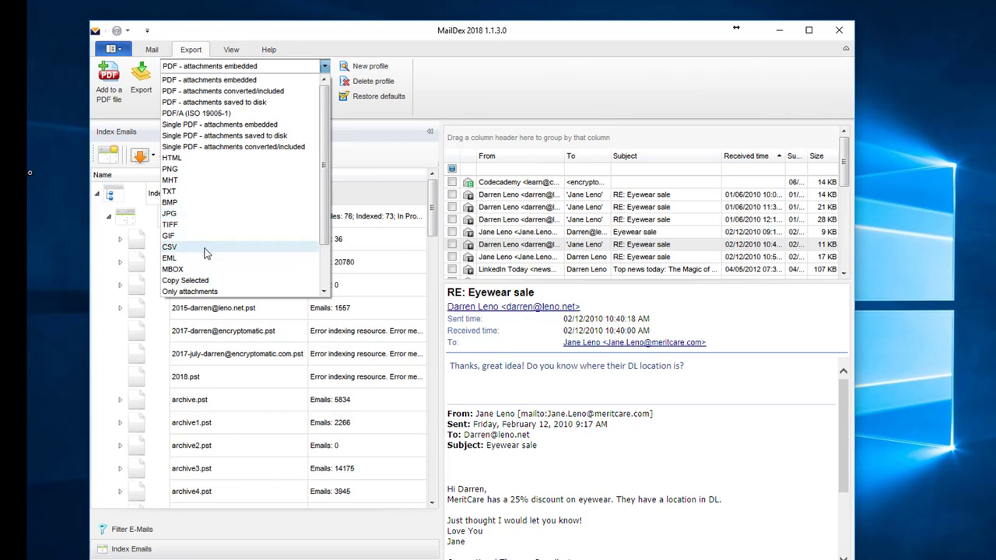
{"action": "scroll", "coordinate": [204, 250], "scroll_direction": "down", "scroll_amount": 2}
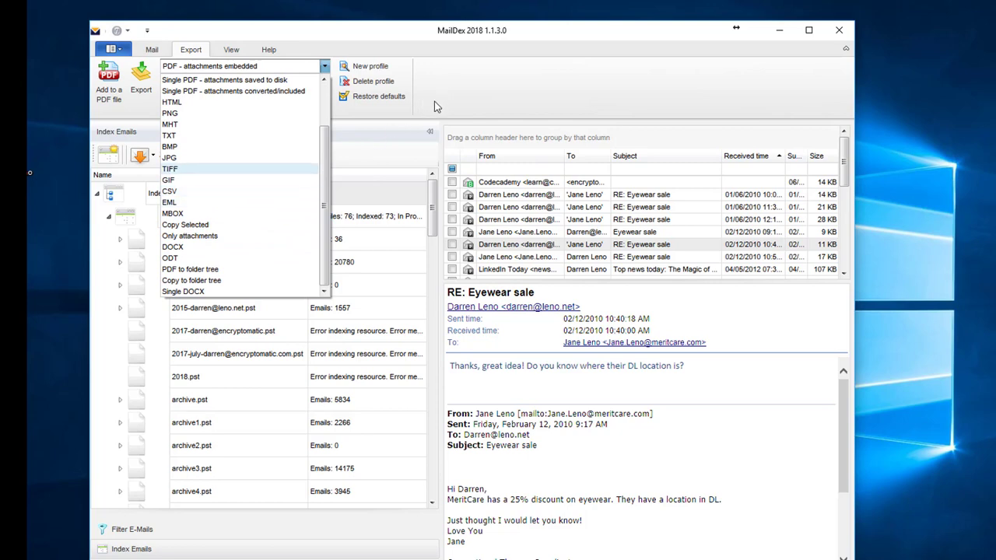
{"action": "left_click", "coordinate": [477, 94]}
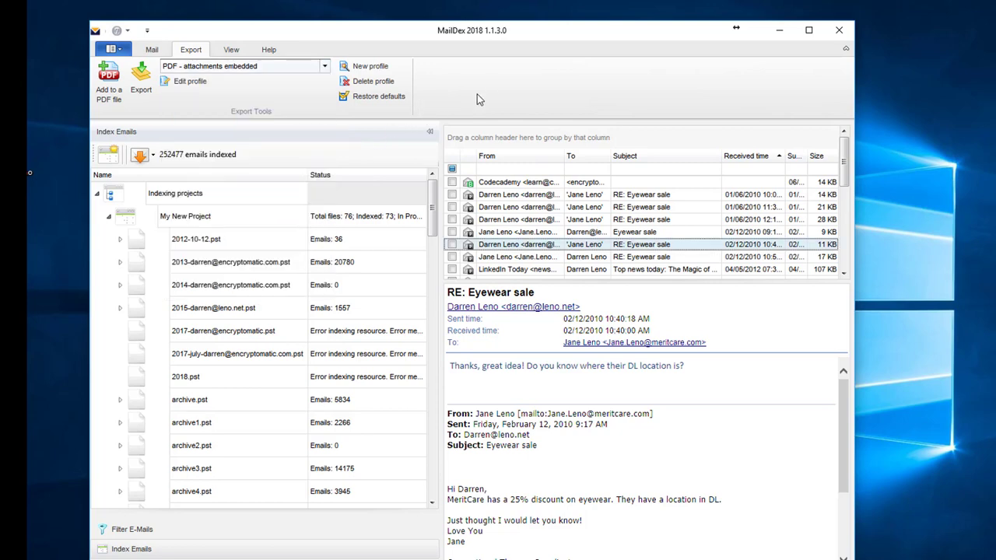
Start a new HTML export profile, cancel it, and leave the profile list unchanged
{"action": "left_click", "coordinate": [373, 69]}
{"action": "left_click", "coordinate": [540, 440]}
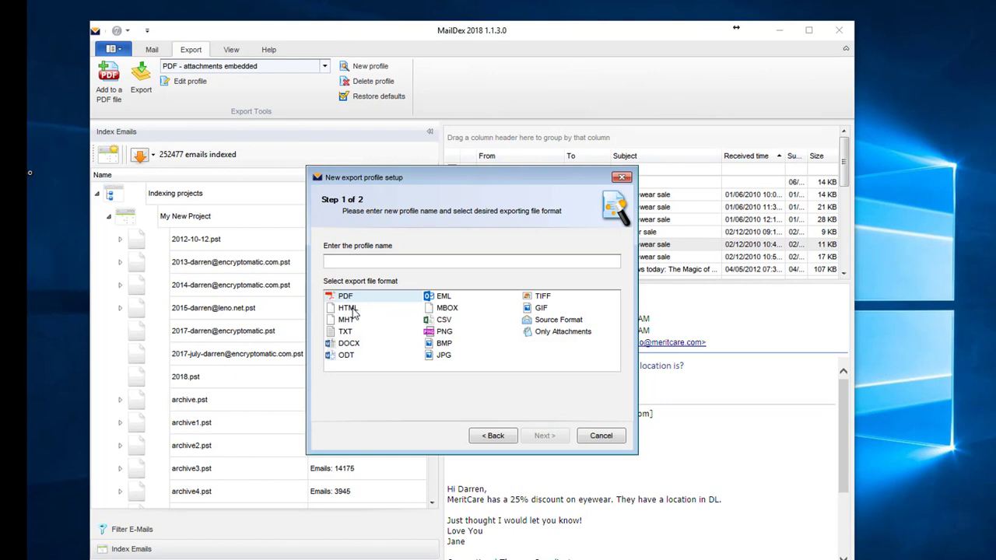
{"action": "left_click", "coordinate": [350, 310]}
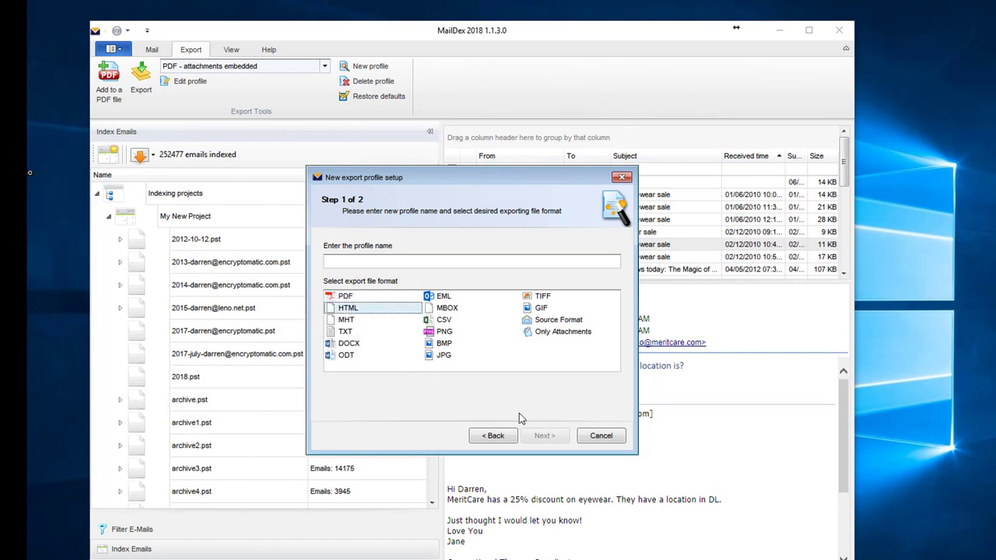
{"action": "left_click", "coordinate": [600, 435]}
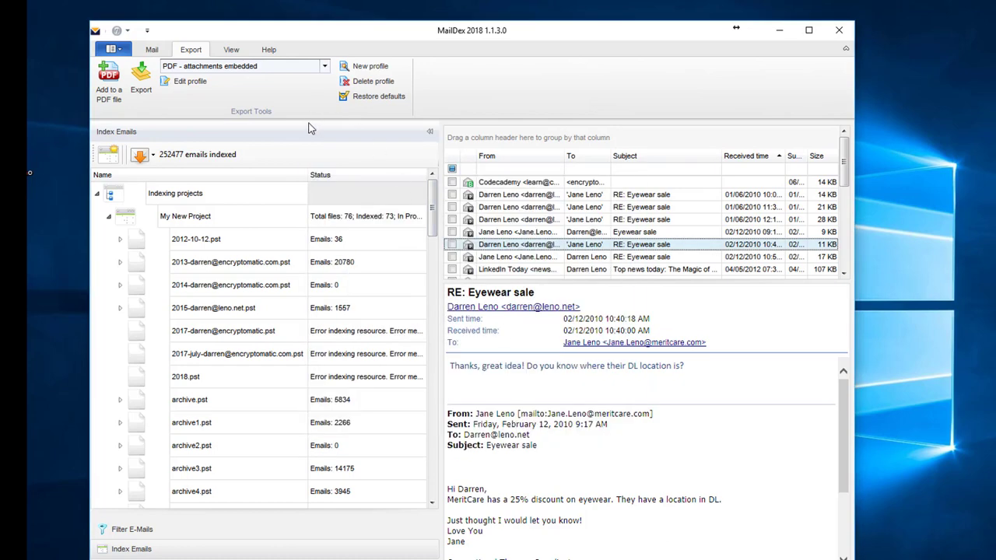
{"action": "left_click", "coordinate": [324, 67]}
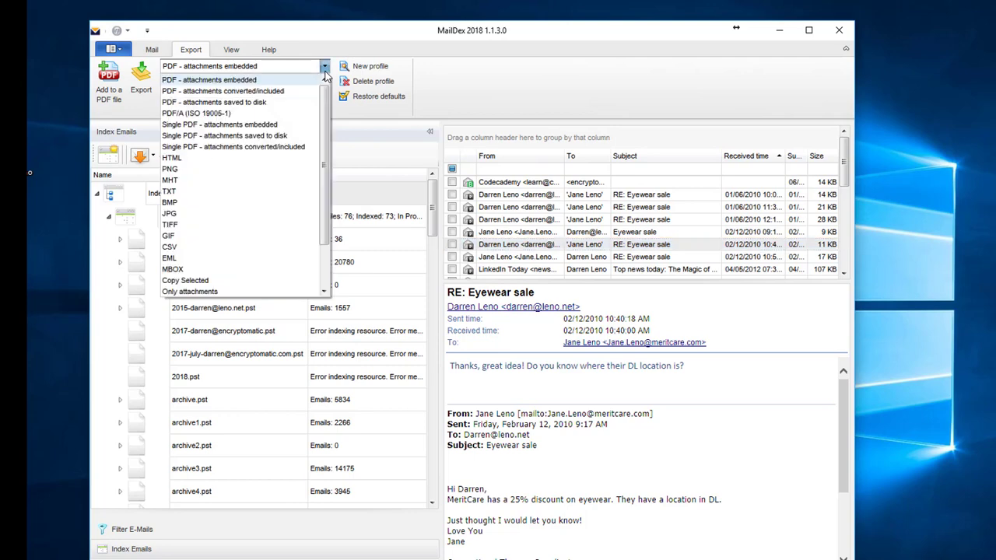
{"action": "left_click", "coordinate": [326, 70]}
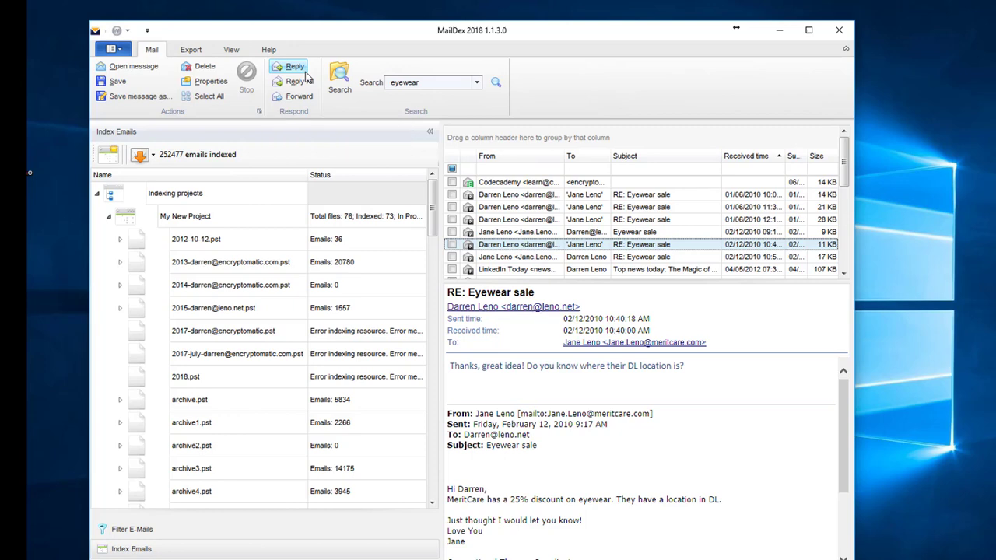
Try the dark, light and orange skins, finishing on the purple-and-white theme
{"action": "left_click", "coordinate": [231, 49]}
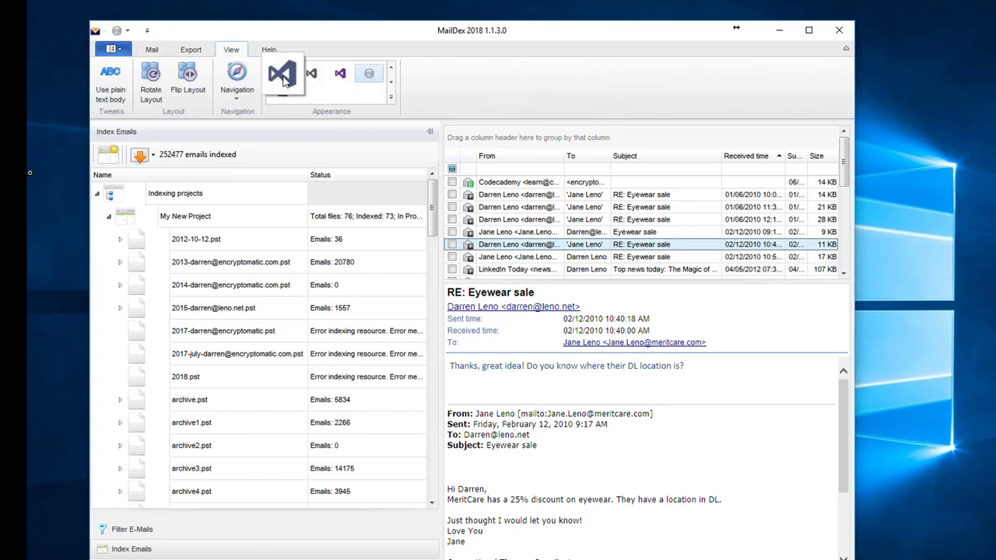
{"action": "left_click", "coordinate": [310, 74]}
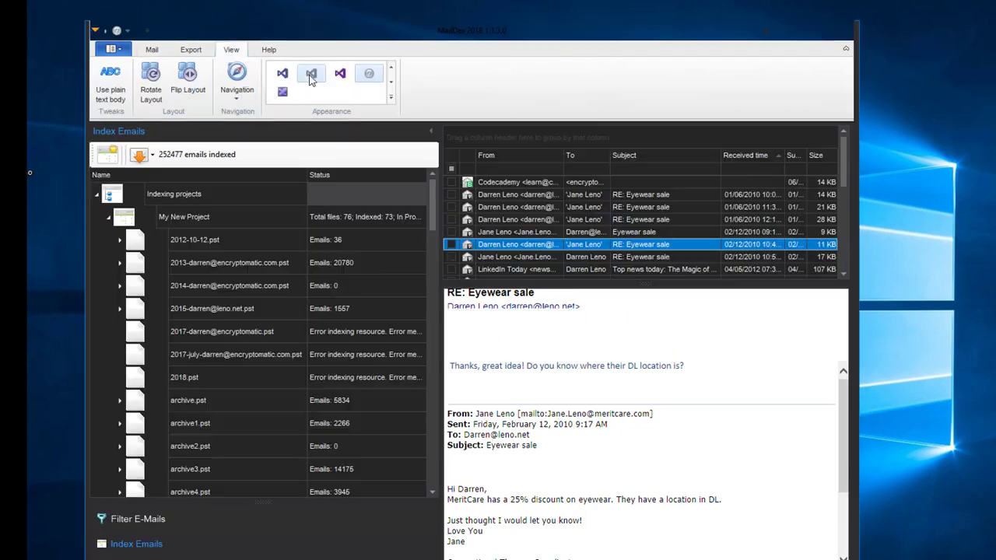
{"action": "left_click", "coordinate": [334, 74]}
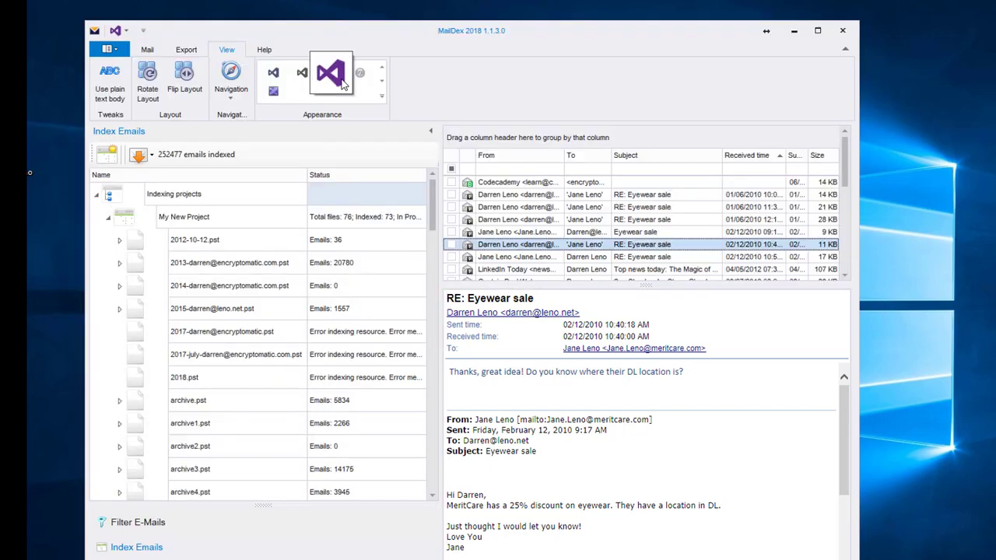
{"action": "left_click", "coordinate": [360, 77]}
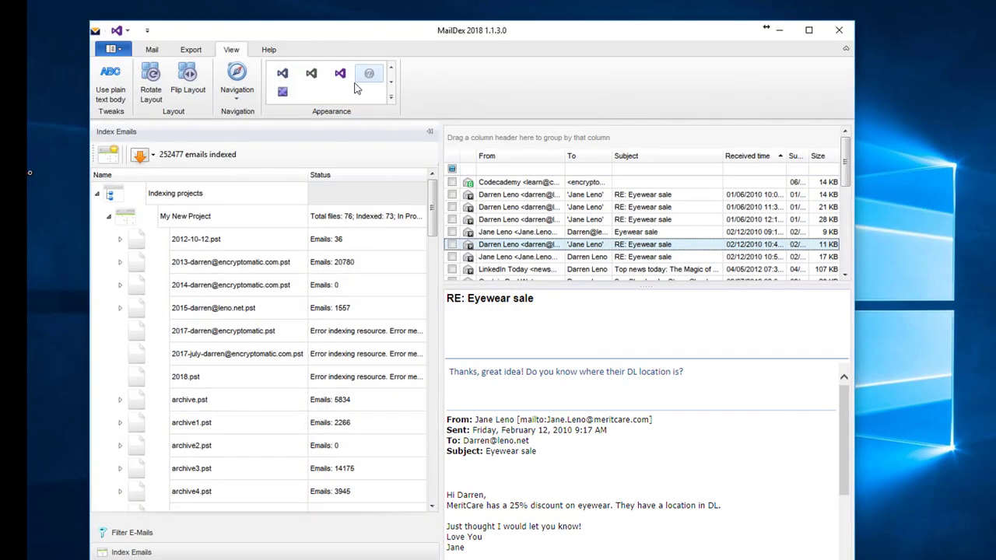
{"action": "left_click", "coordinate": [392, 83]}
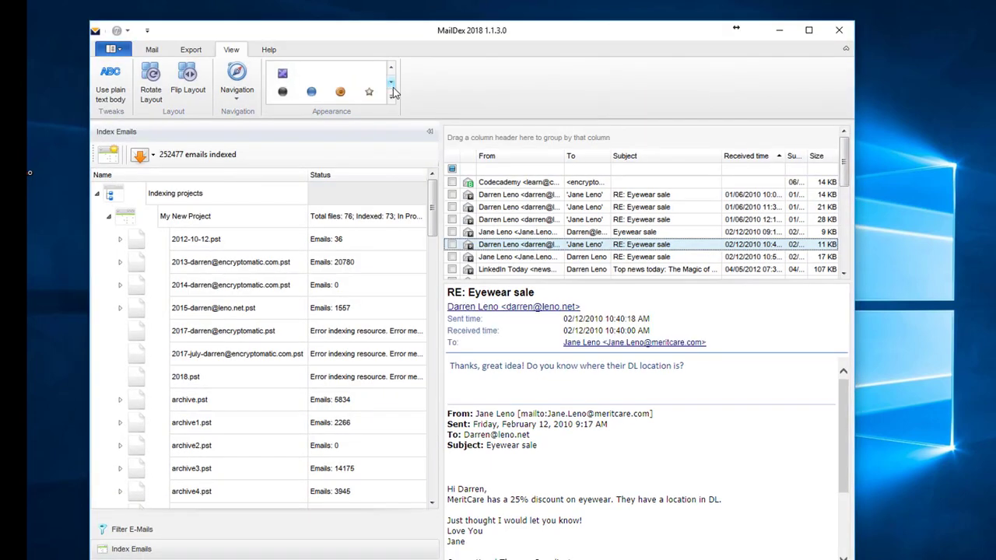
{"action": "left_click", "coordinate": [343, 94]}
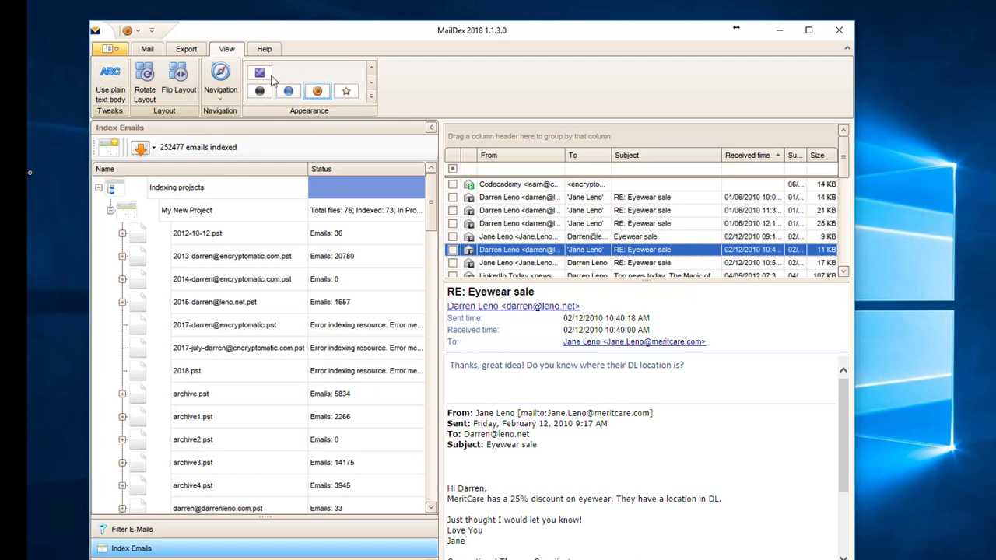
{"action": "left_click", "coordinate": [262, 74]}
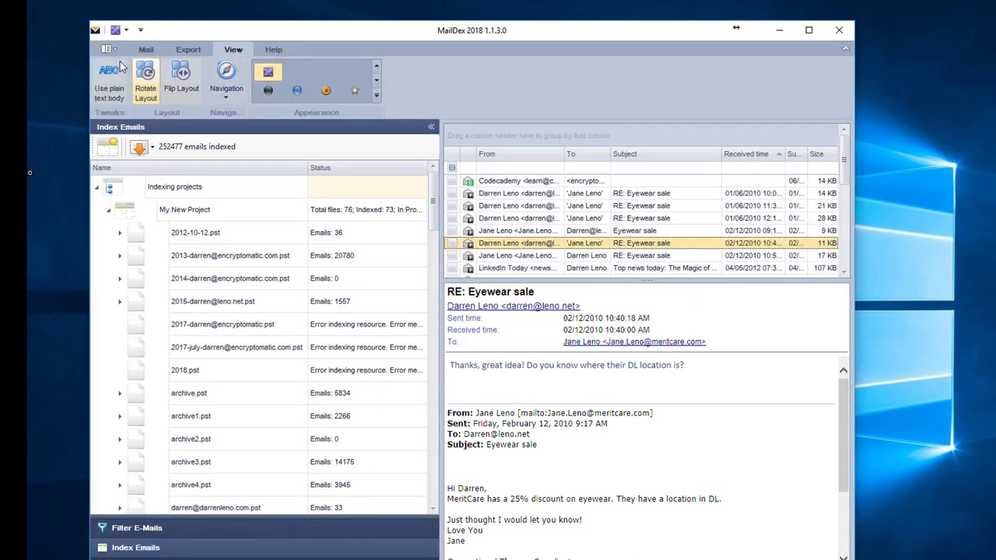